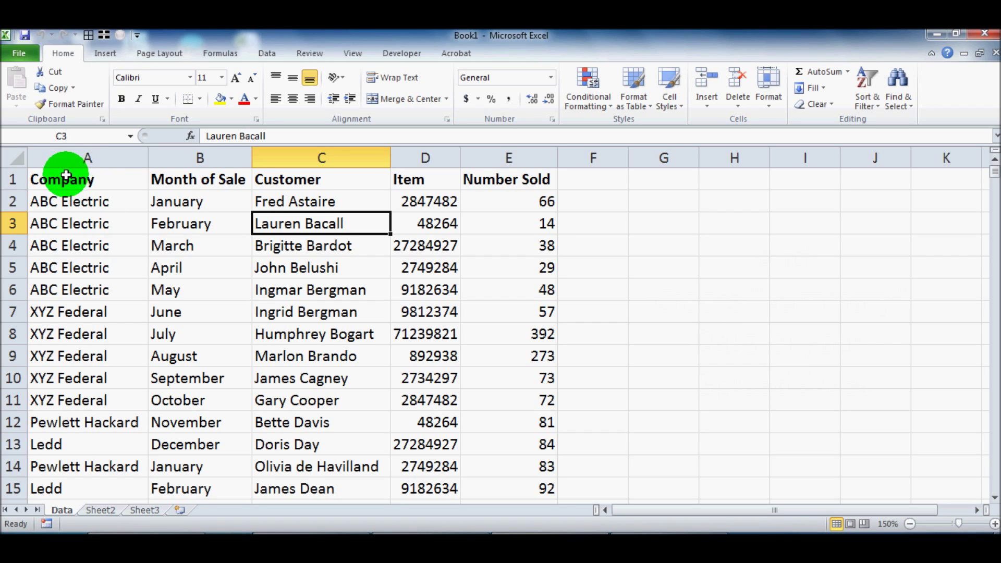
Review the five data columns: Company, Month of Sale, Customer, Item and Number Sold
{"action": "left_click", "coordinate": [84, 158]}
{"action": "left_click", "coordinate": [199, 158]}
{"action": "left_click", "coordinate": [300, 158]}
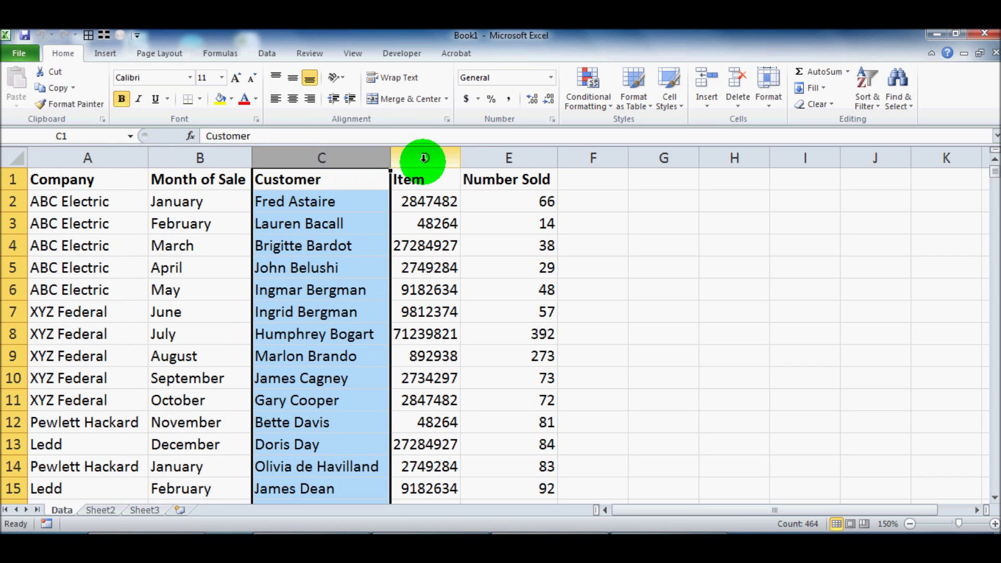
{"action": "left_click", "coordinate": [424, 158]}
{"action": "left_click", "coordinate": [487, 158]}
{"action": "left_click", "coordinate": [290, 201]}
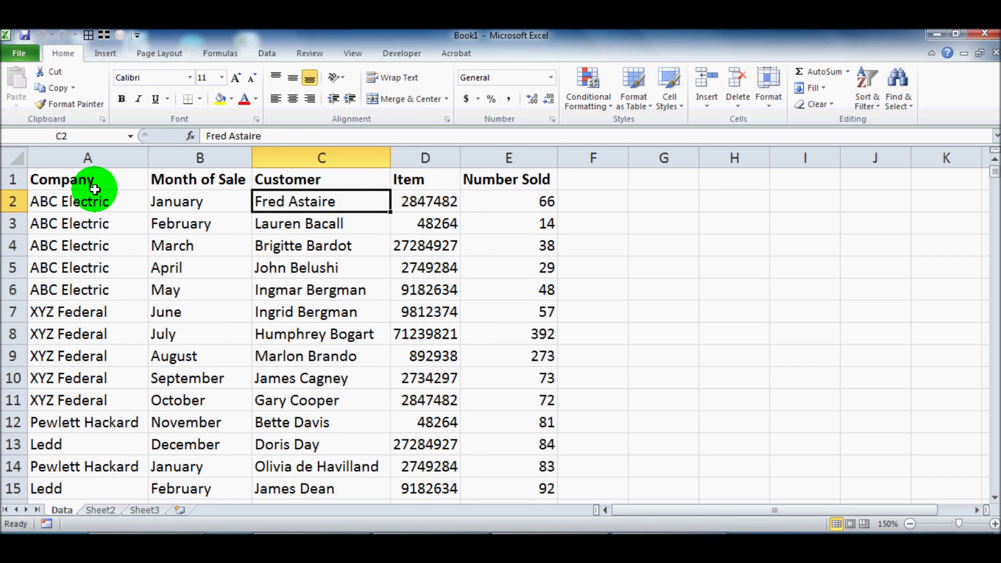
{"action": "left_click", "coordinate": [187, 181]}
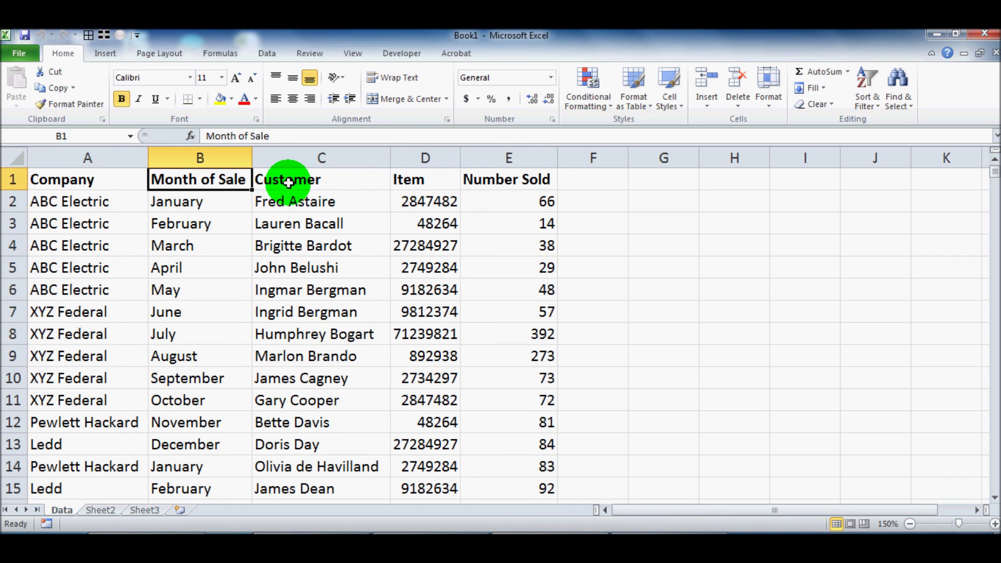
{"action": "left_click", "coordinate": [292, 179]}
{"action": "left_click", "coordinate": [409, 180]}
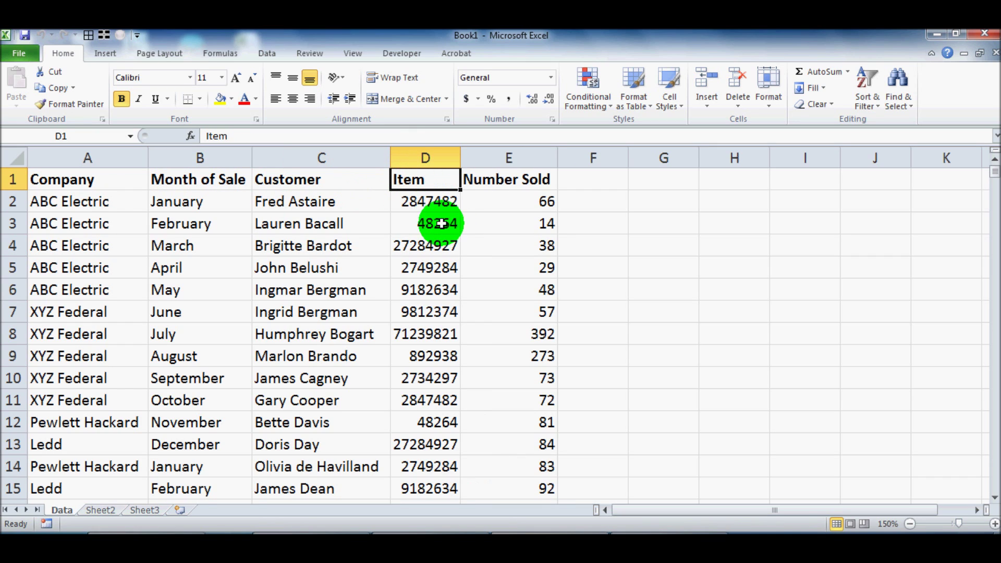
{"action": "left_click", "coordinate": [502, 186]}
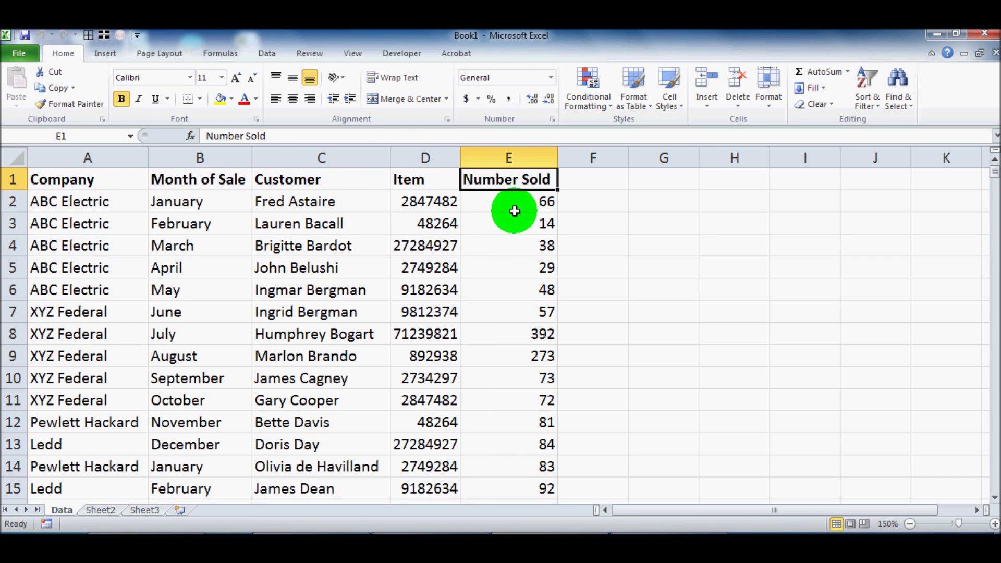
{"action": "left_click", "coordinate": [515, 211]}
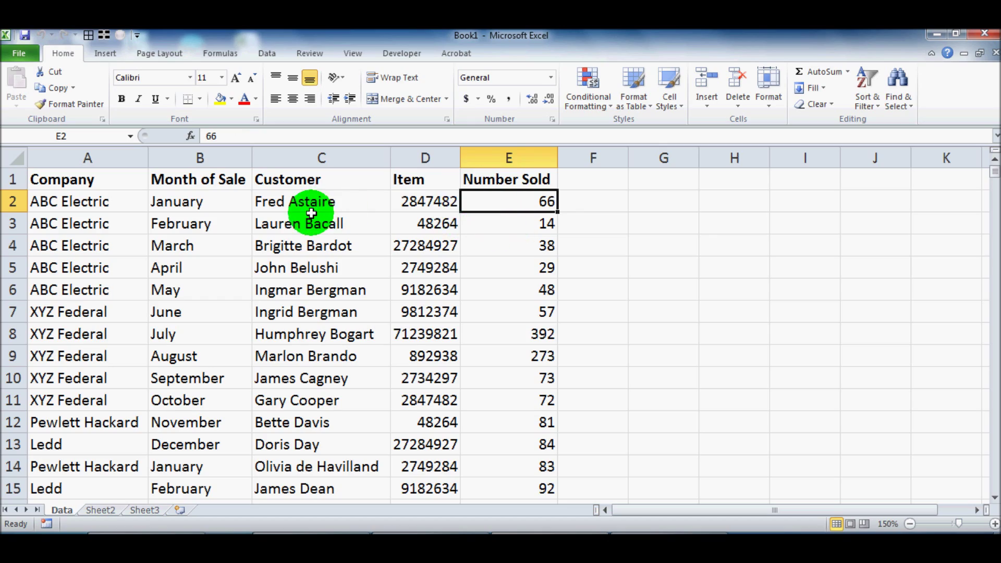
Scroll down through the sales records and back up to the top of the Data sheet
{"action": "scroll", "coordinate": [294, 240], "scroll_direction": "down", "scroll_amount": 15}
{"action": "scroll", "coordinate": [297, 294], "scroll_direction": "down", "scroll_amount": 20}
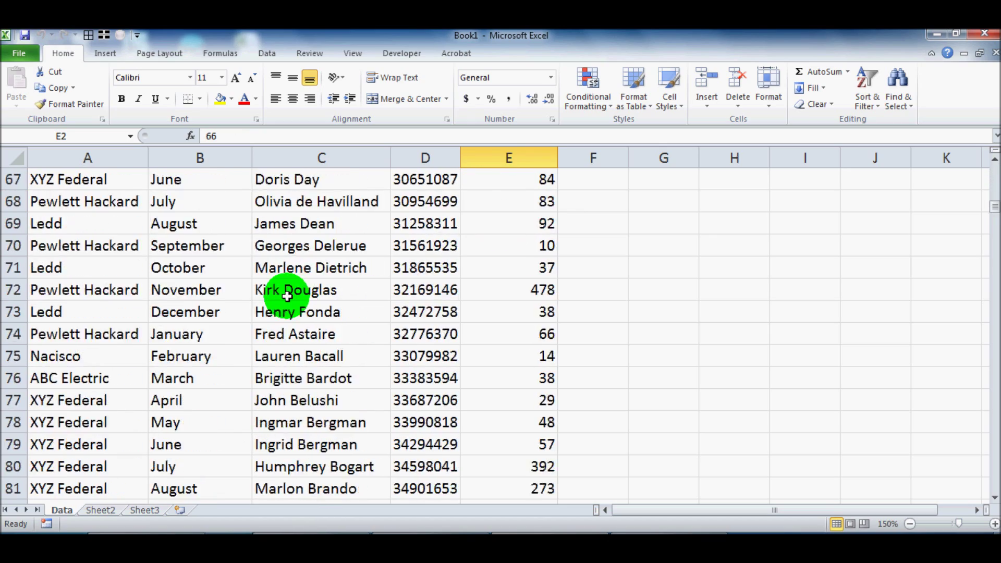
{"action": "scroll", "coordinate": [268, 302], "scroll_direction": "down", "scroll_amount": 6}
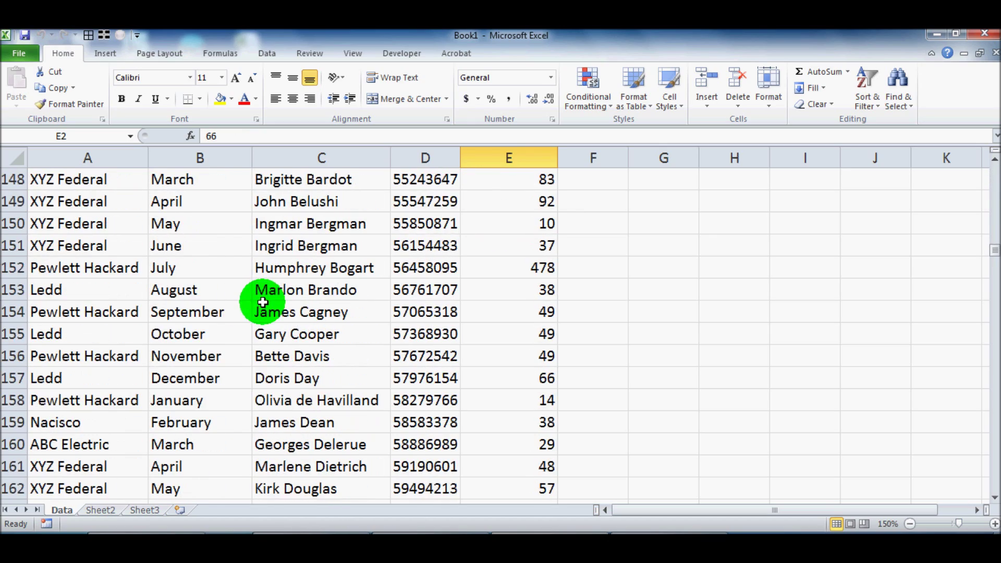
{"action": "left_click", "coordinate": [137, 311]}
{"action": "scroll", "coordinate": [156, 318], "scroll_direction": "up", "scroll_amount": 8}
{"action": "scroll", "coordinate": [179, 324], "scroll_direction": "up", "scroll_amount": 20}
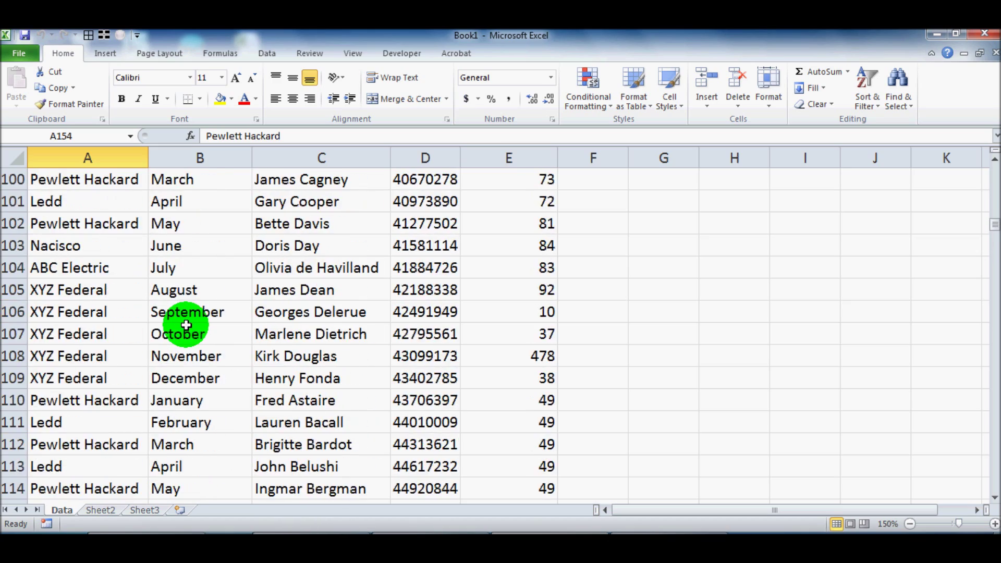
{"action": "scroll", "coordinate": [182, 323], "scroll_direction": "up", "scroll_amount": 15}
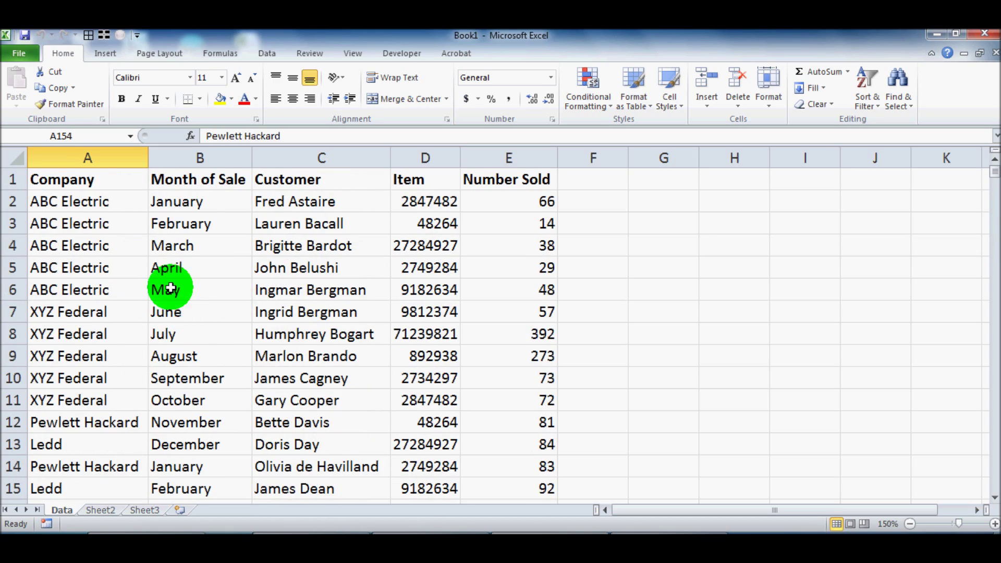
Inspect sample records in rows 6-8, such as the May and July entries
{"action": "left_click", "coordinate": [179, 290]}
{"action": "left_click", "coordinate": [186, 335]}
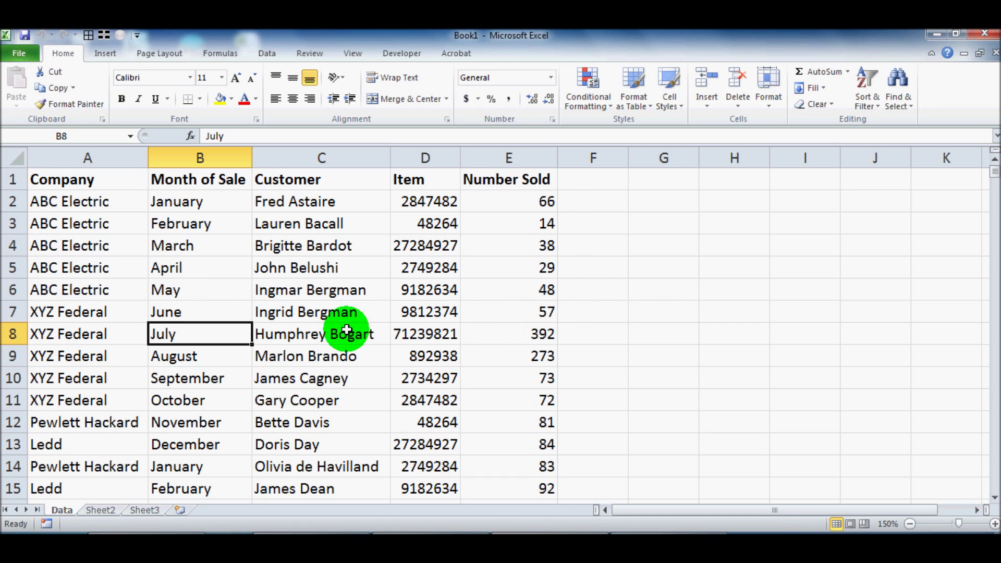
{"action": "left_click", "coordinate": [374, 328]}
{"action": "left_click", "coordinate": [452, 329]}
{"action": "scroll", "coordinate": [417, 272], "scroll_direction": "down", "scroll_amount": 2}
{"action": "scroll", "coordinate": [411, 258], "scroll_direction": "down", "scroll_amount": 3}
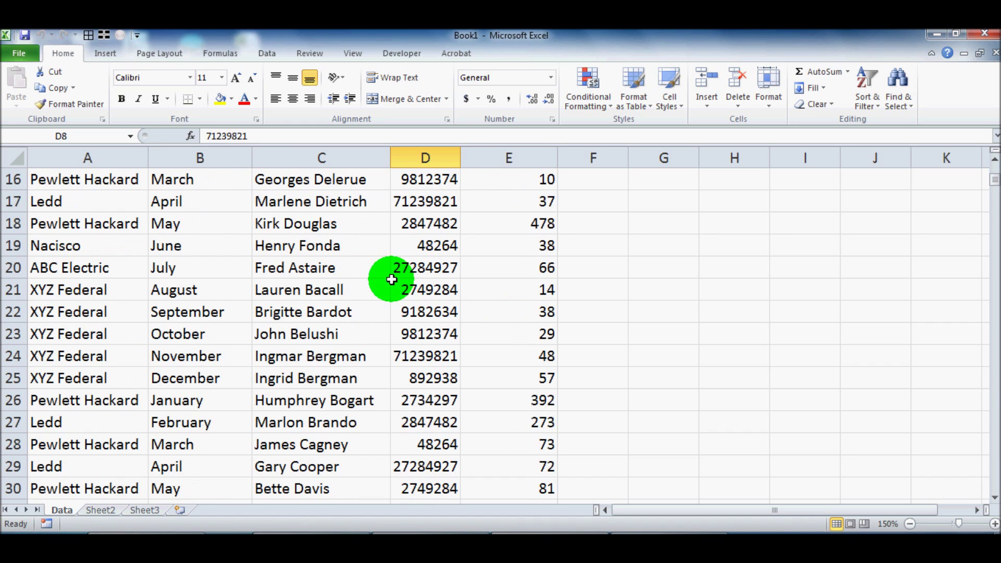
{"action": "scroll", "coordinate": [391, 277], "scroll_direction": "up", "scroll_amount": 5}
{"action": "left_click", "coordinate": [412, 312]}
{"action": "left_click", "coordinate": [504, 309]}
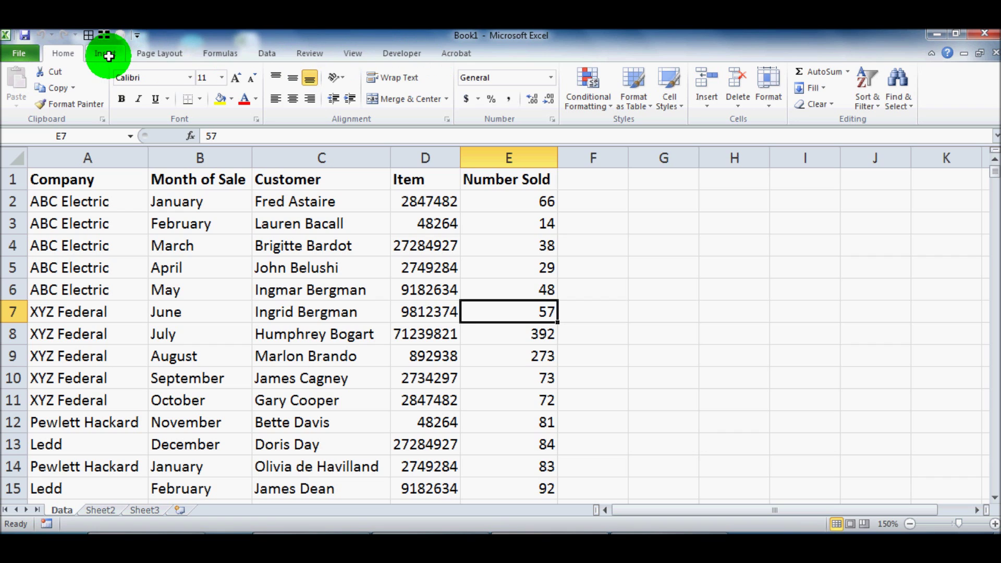
With a cell inside the data selected, start a PivotTable from Data!$A$1:$E$464
{"action": "left_click", "coordinate": [107, 54]}
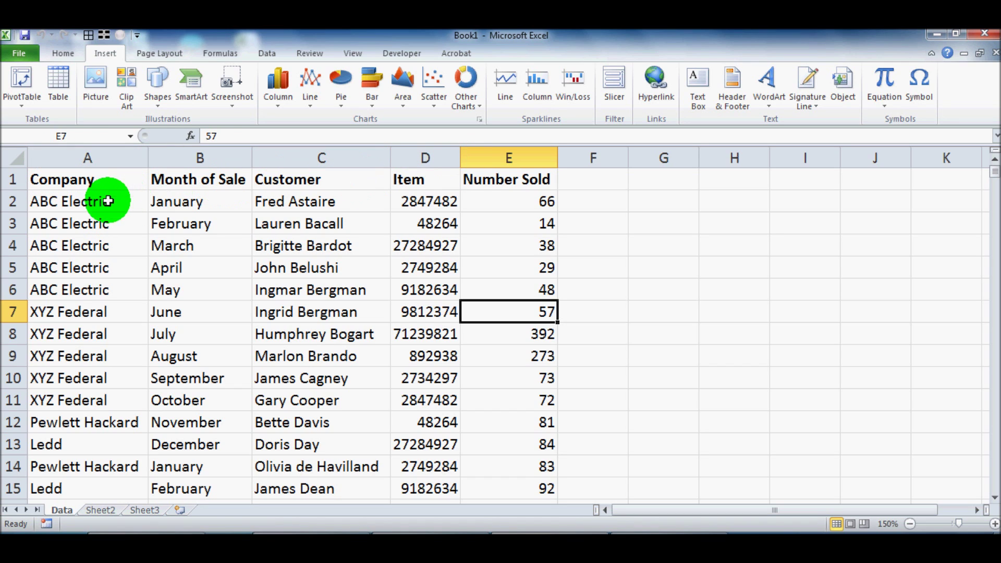
{"action": "left_click", "coordinate": [192, 299]}
{"action": "left_click", "coordinate": [321, 308]}
{"action": "left_click", "coordinate": [320, 290]}
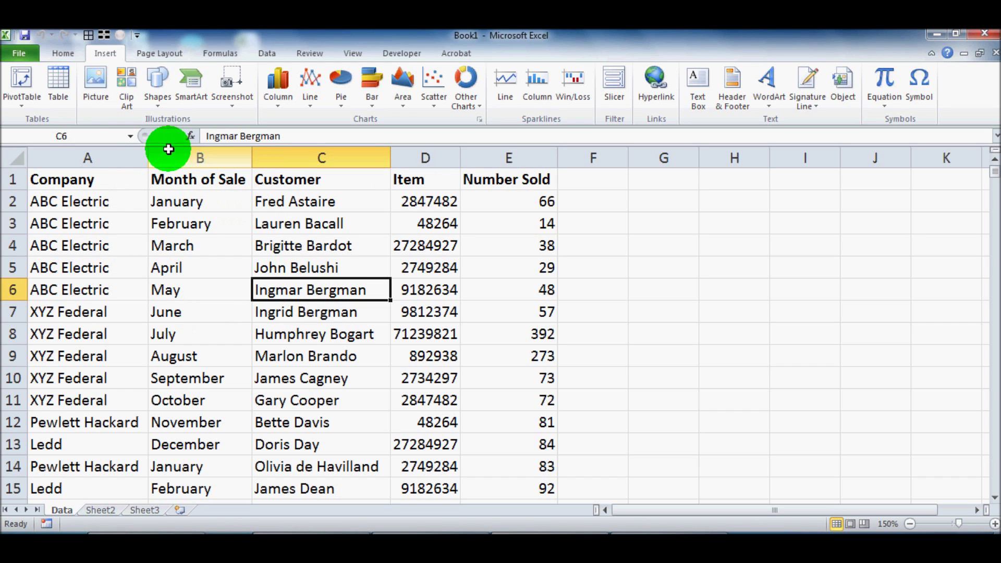
{"action": "left_click", "coordinate": [23, 80]}
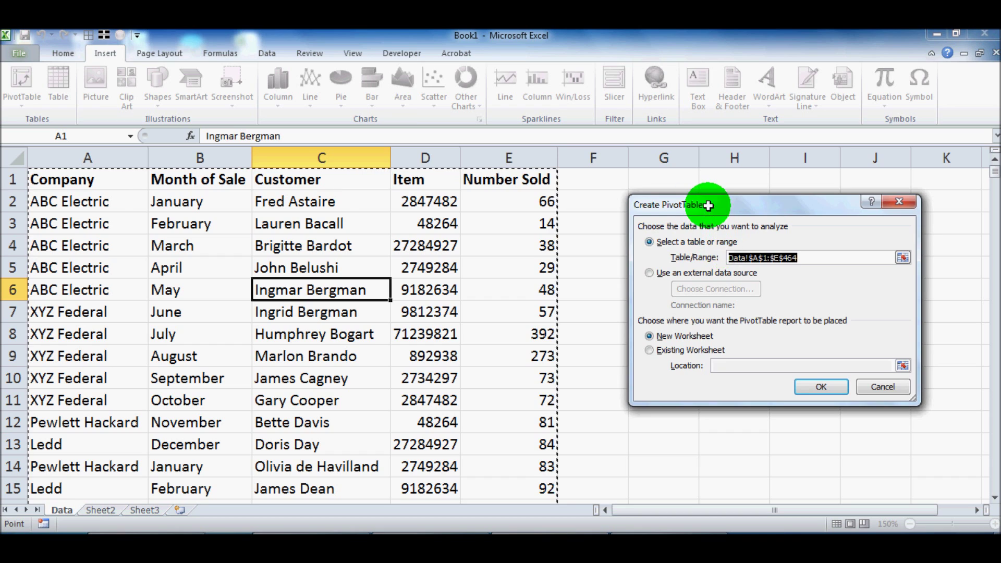
Create the empty PivotTable3 on a new worksheet, Sheet6, from the Data range
{"action": "left_click_drag", "start_coordinate": [708, 206], "coordinate": [434, 168]}
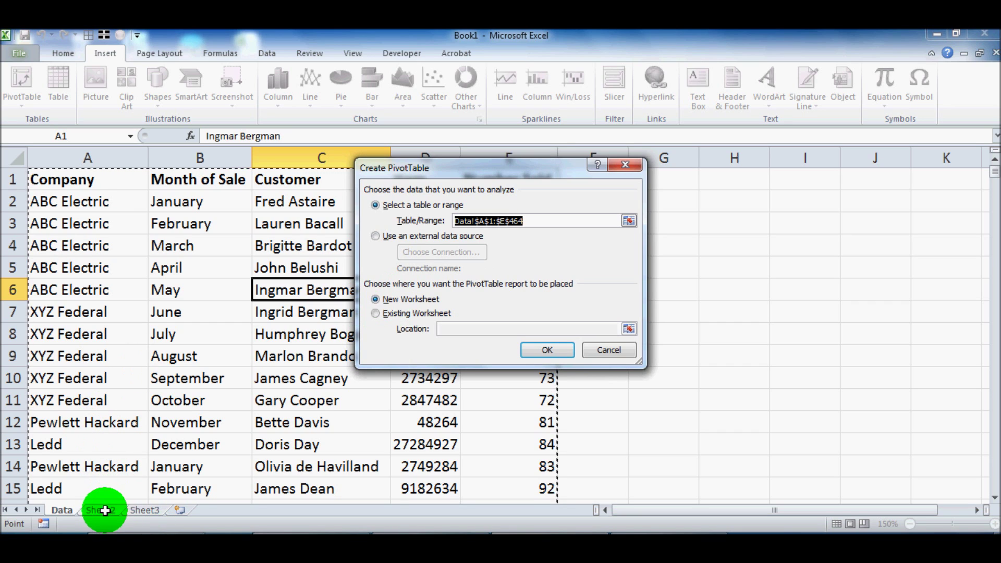
{"action": "left_click", "coordinate": [400, 299]}
{"action": "left_click", "coordinate": [535, 349]}
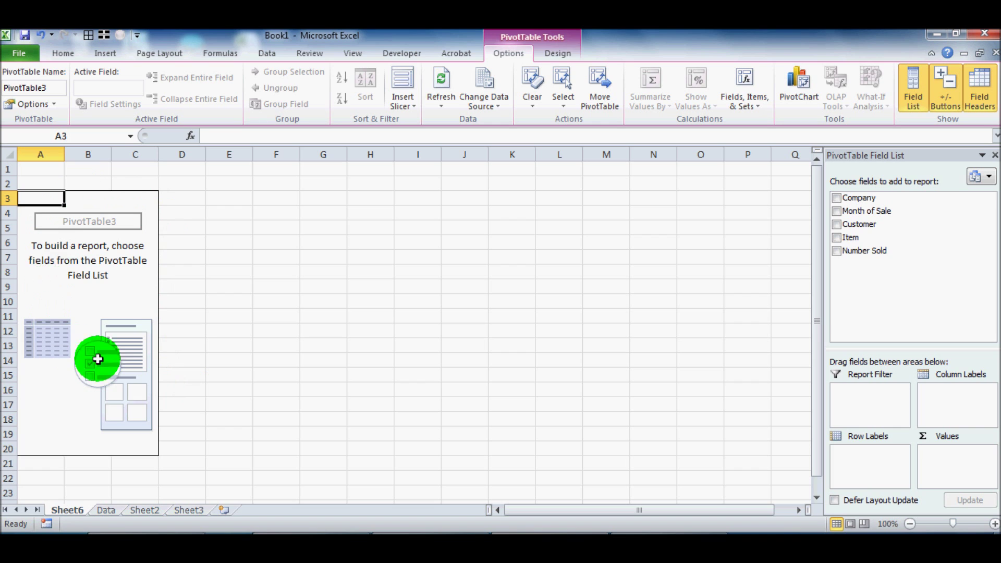
{"action": "left_click", "coordinate": [341, 270]}
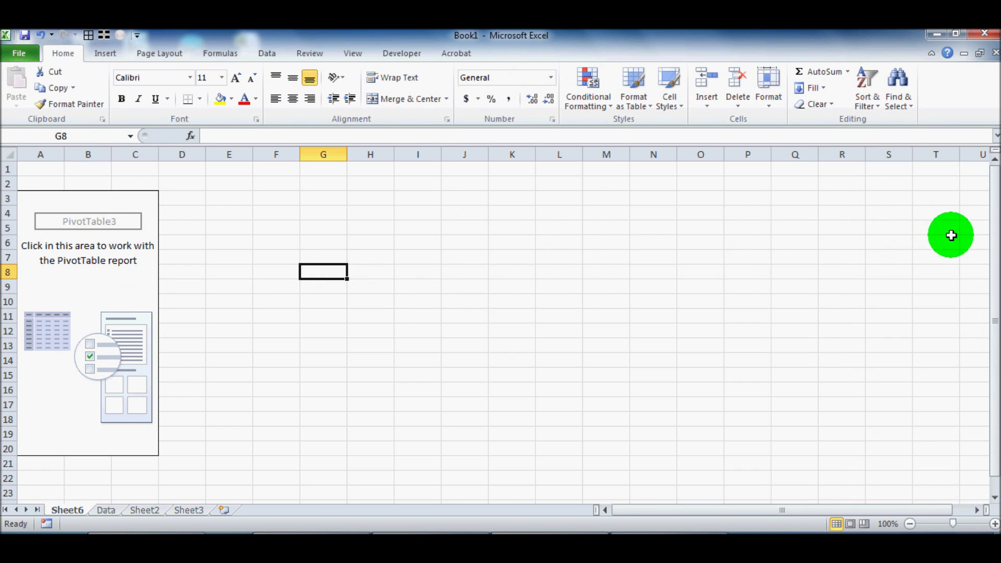
{"action": "left_click", "coordinate": [52, 277]}
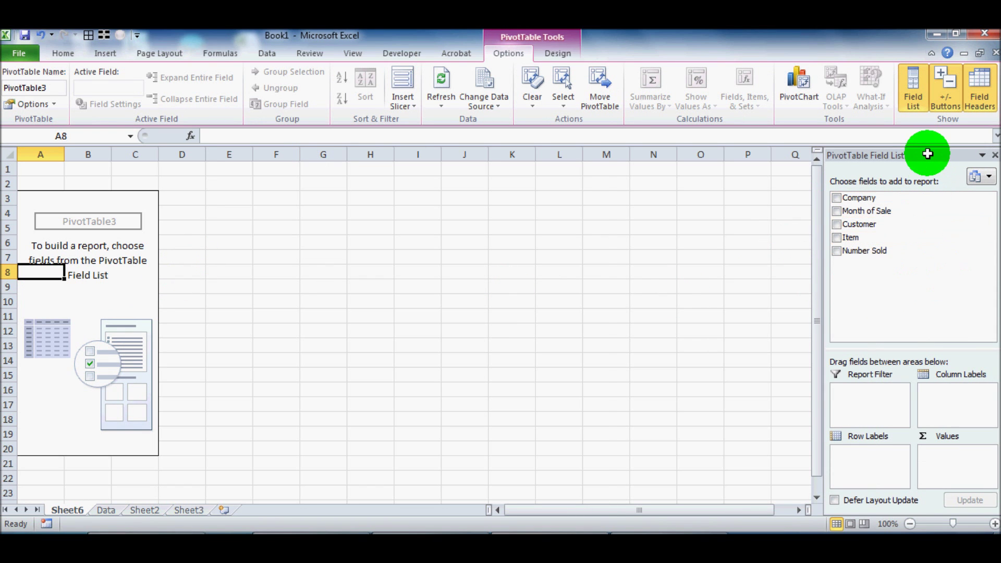
{"action": "left_click_drag", "start_coordinate": [919, 155], "coordinate": [295, 208]}
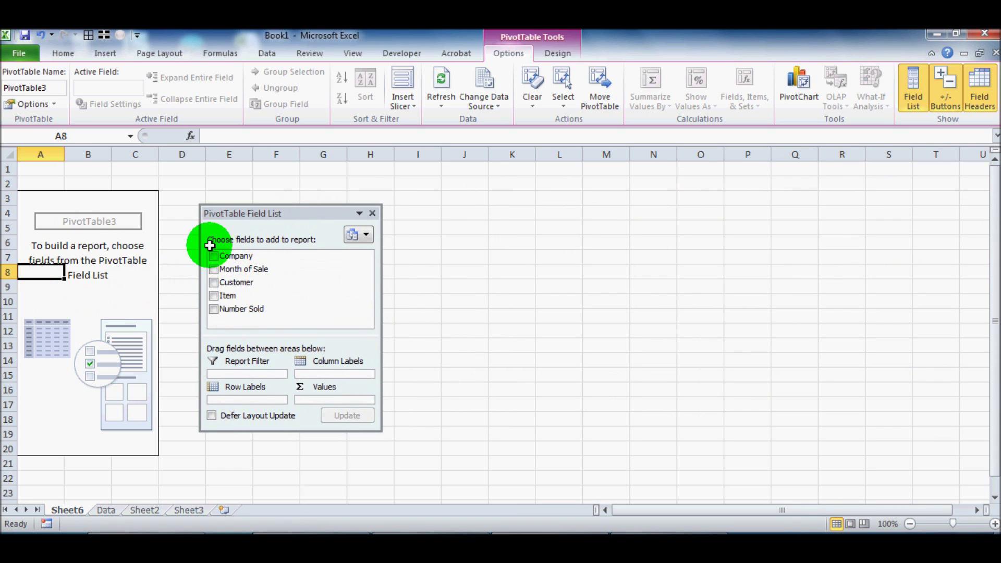
{"action": "left_click_drag", "start_coordinate": [229, 211], "coordinate": [988, 237]}
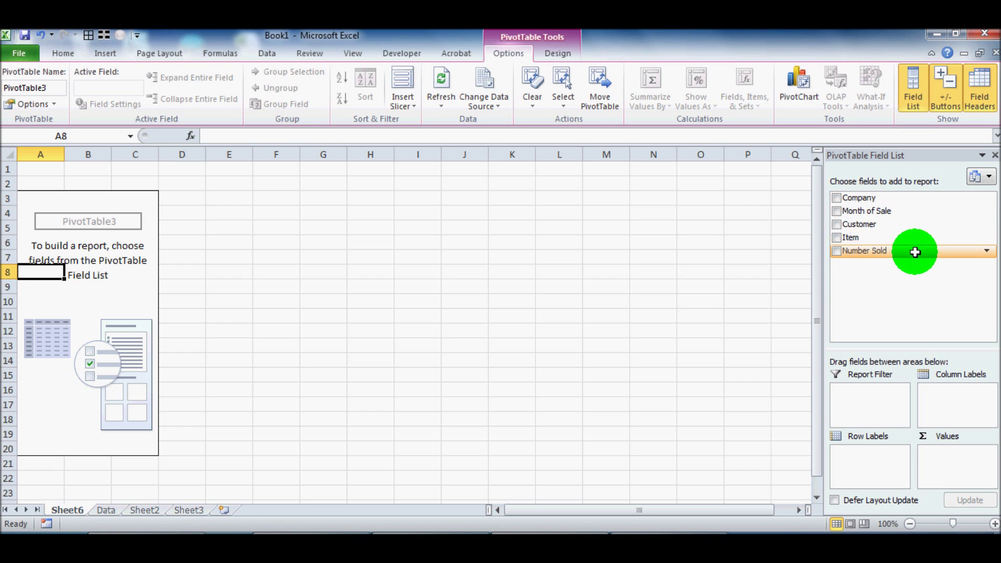
Try placing Number Sold in the field list, then review the Data sheet and return to Sheet6
{"action": "left_click_drag", "start_coordinate": [915, 252], "coordinate": [967, 443]}
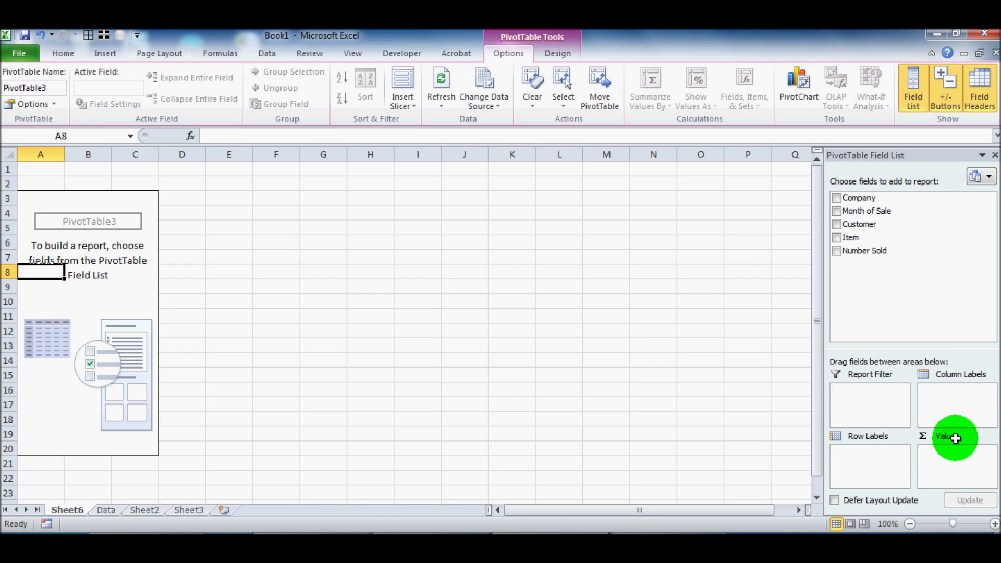
{"action": "left_click_drag", "start_coordinate": [956, 438], "coordinate": [952, 414]}
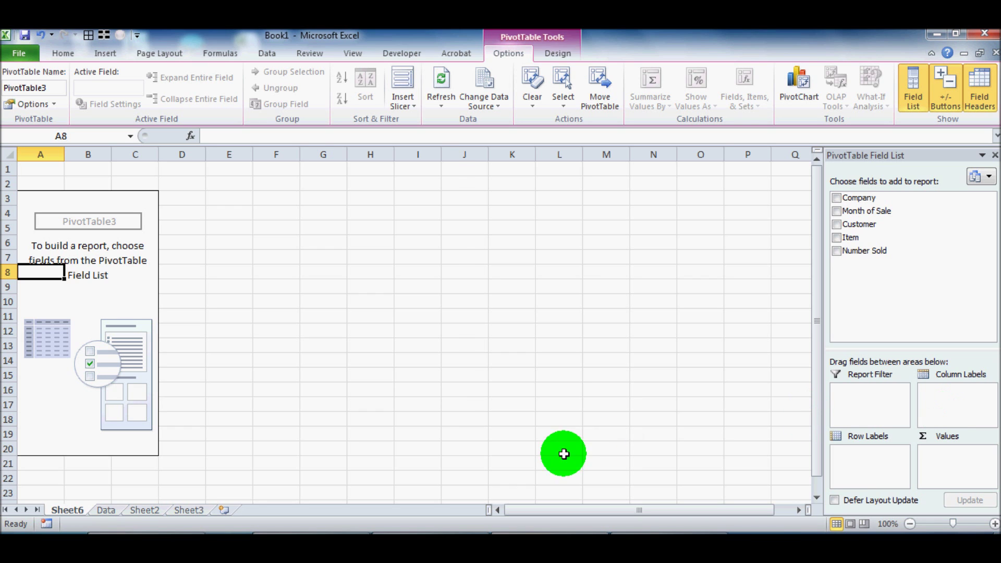
{"action": "left_click", "coordinate": [106, 509]}
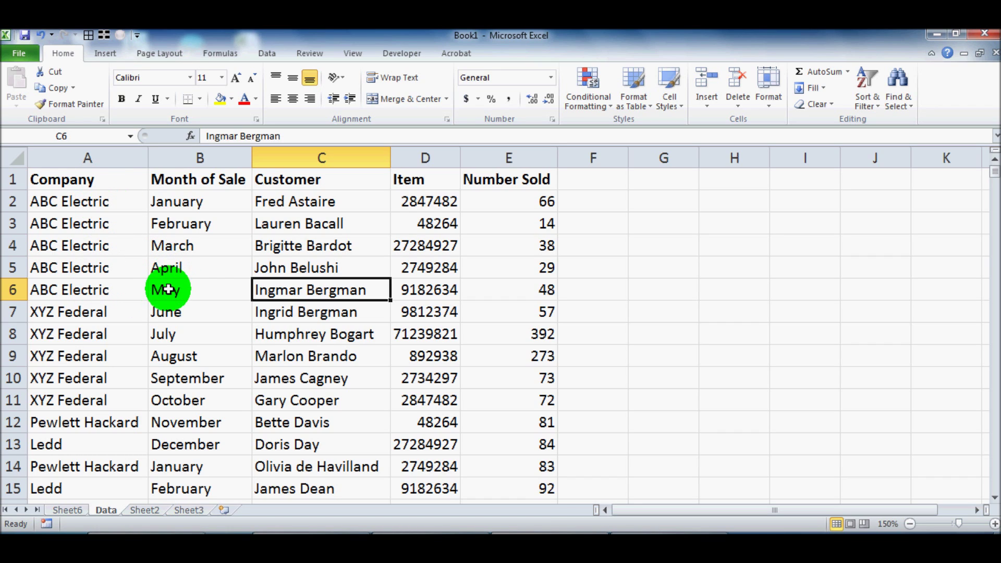
{"action": "left_click", "coordinate": [68, 512]}
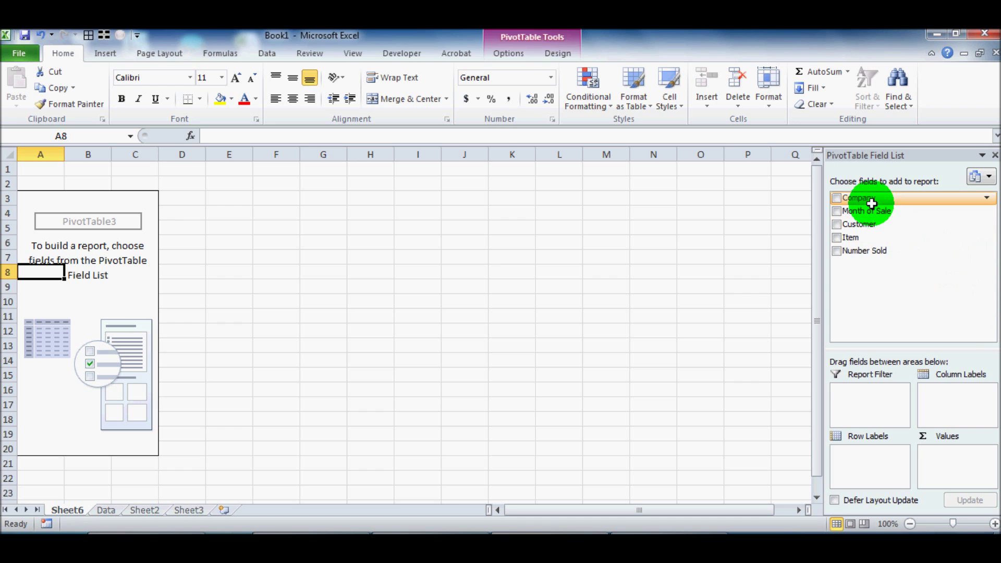
Put Company in Row Labels to list the five companies plus Grand Total
{"action": "left_click_drag", "start_coordinate": [869, 200], "coordinate": [871, 466]}
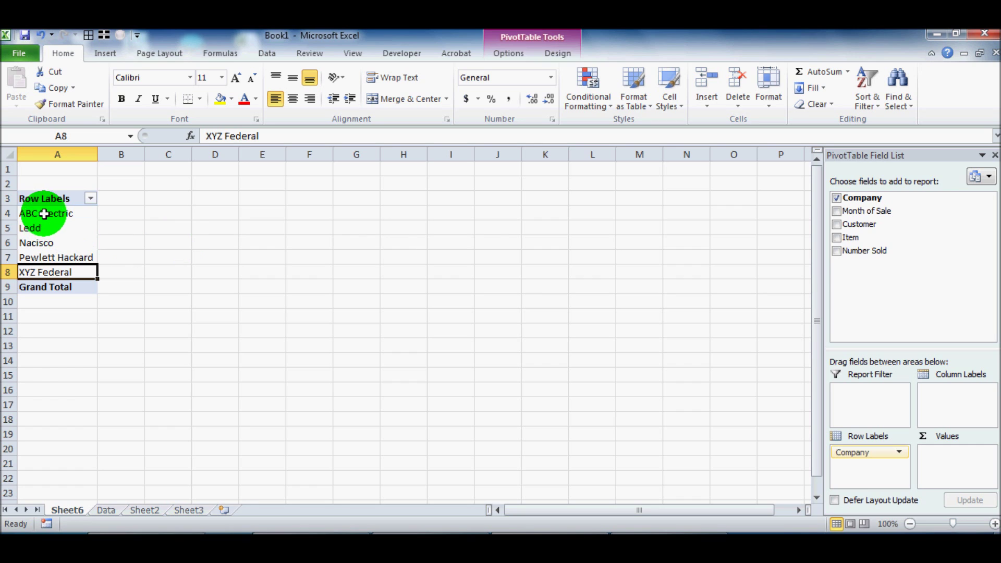
Add Number Sold to Values, showing Sum of Number Sold per company, totalling 46560
{"action": "mouse_move", "coordinate": [64, 214]}
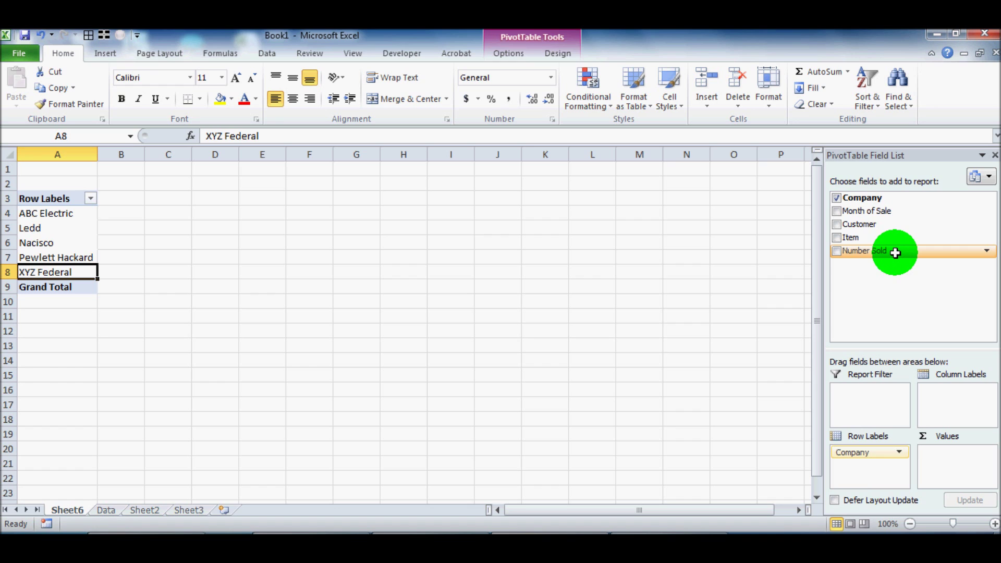
{"action": "left_click_drag", "start_coordinate": [894, 252], "coordinate": [954, 461]}
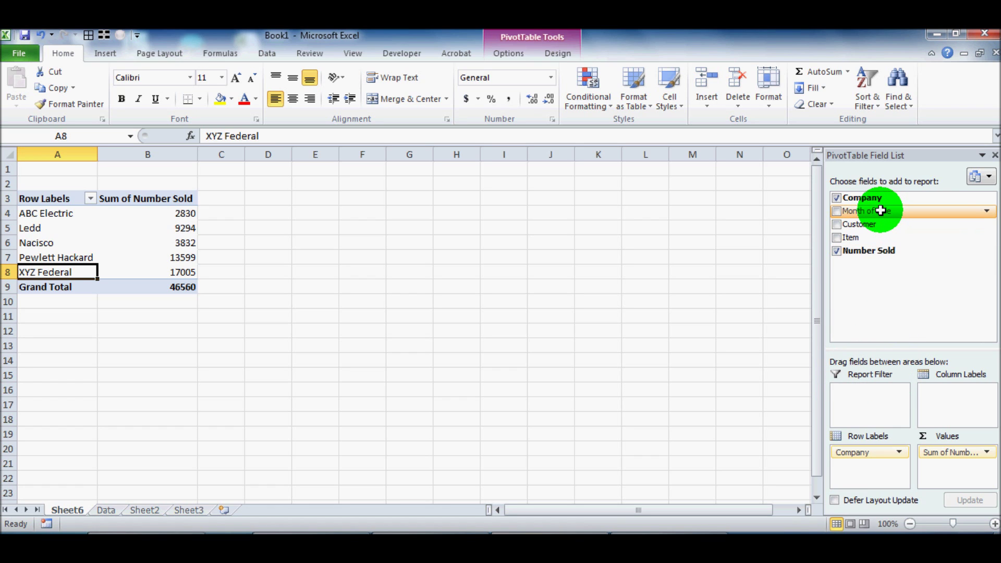
Make Month of Sale the report filter set to December, then put Customer in Column Labels
{"action": "left_click_drag", "start_coordinate": [881, 211], "coordinate": [876, 398]}
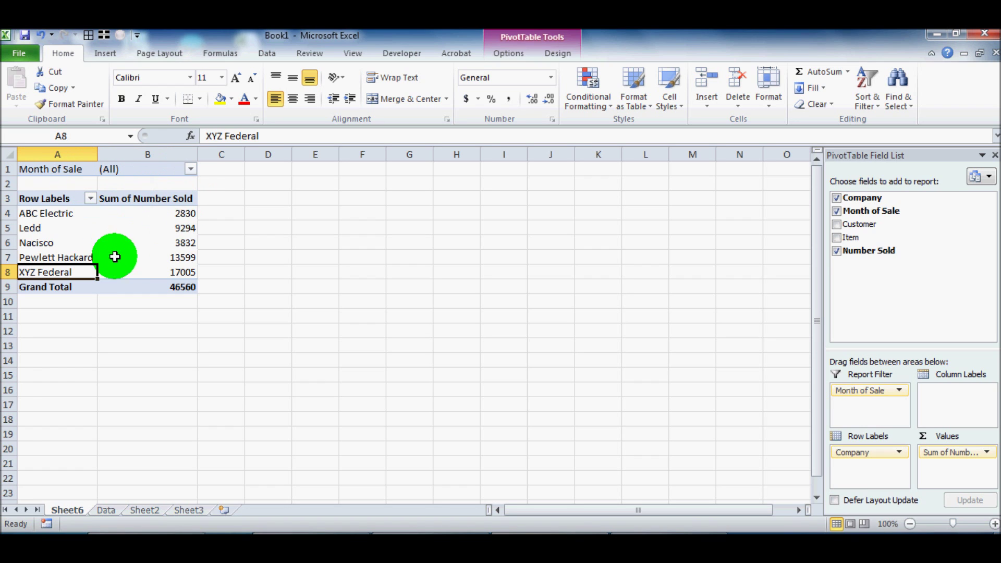
{"action": "left_click", "coordinate": [191, 169]}
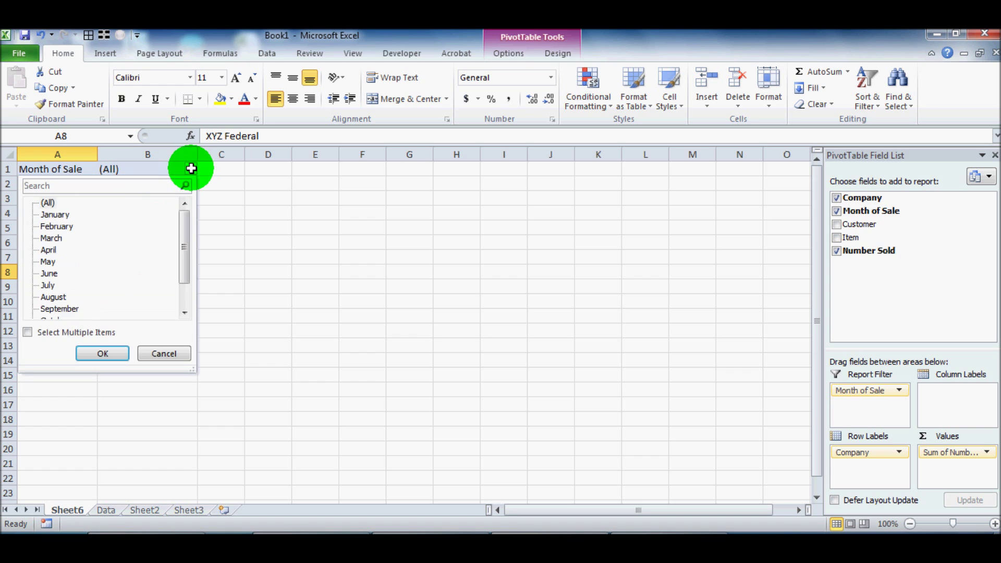
{"action": "left_click_drag", "start_coordinate": [185, 237], "coordinate": [185, 264]}
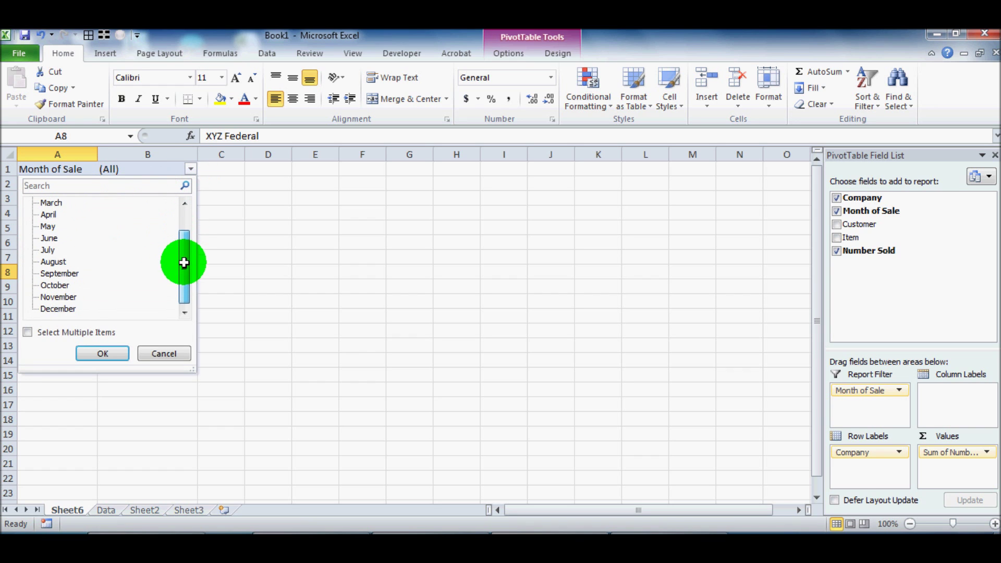
{"action": "left_click", "coordinate": [58, 309]}
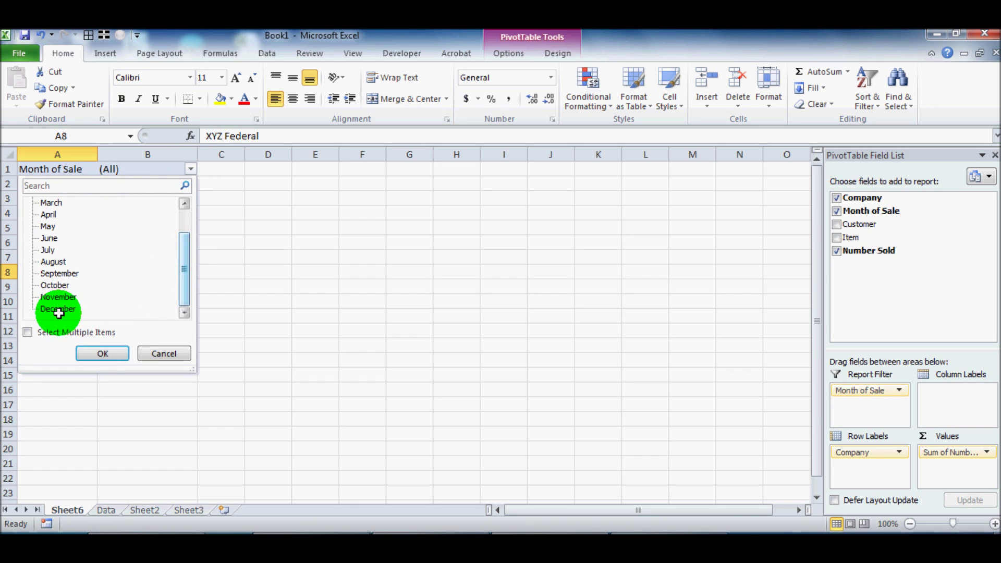
{"action": "left_click", "coordinate": [103, 353]}
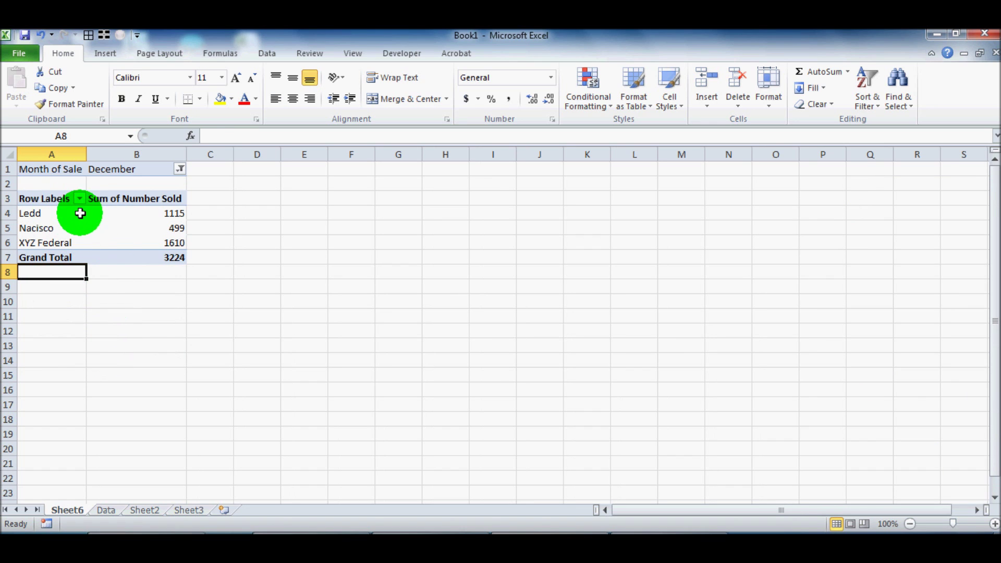
{"action": "left_click", "coordinate": [105, 215]}
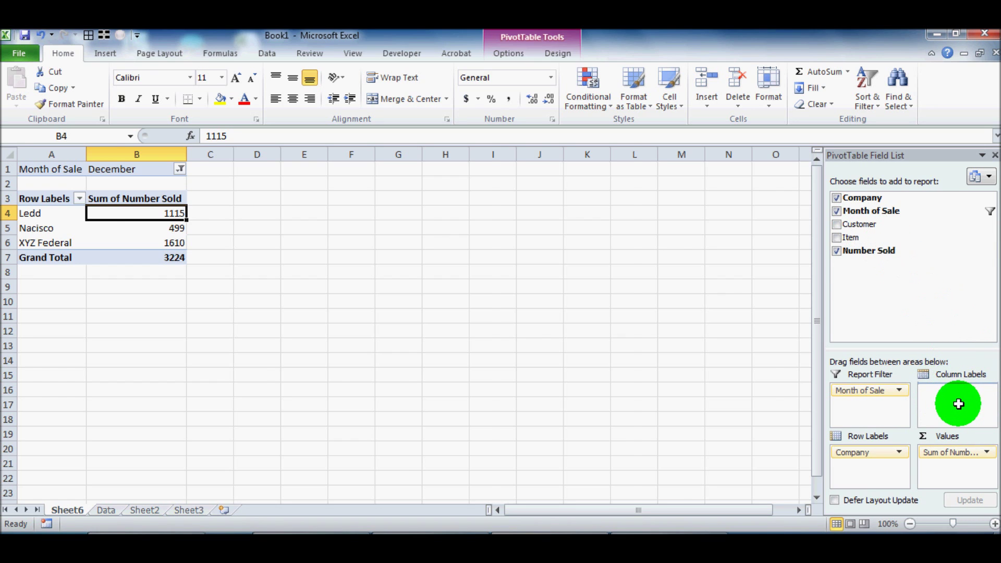
{"action": "left_click_drag", "start_coordinate": [958, 404], "coordinate": [958, 404]}
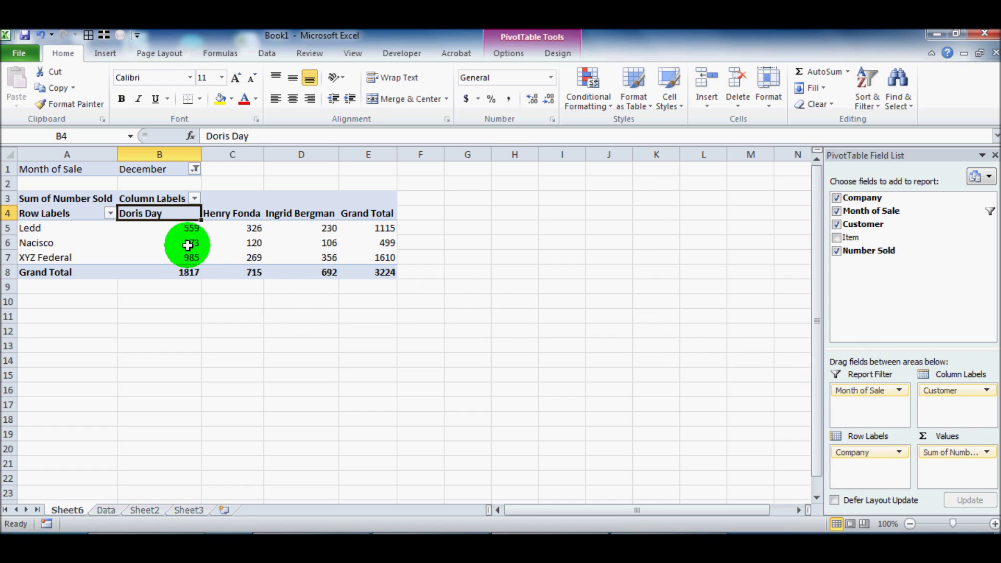
Inspect the December figures for Doris Day, the company rows, and Ledd's and XYZ Federal's totals
{"action": "left_click", "coordinate": [151, 230]}
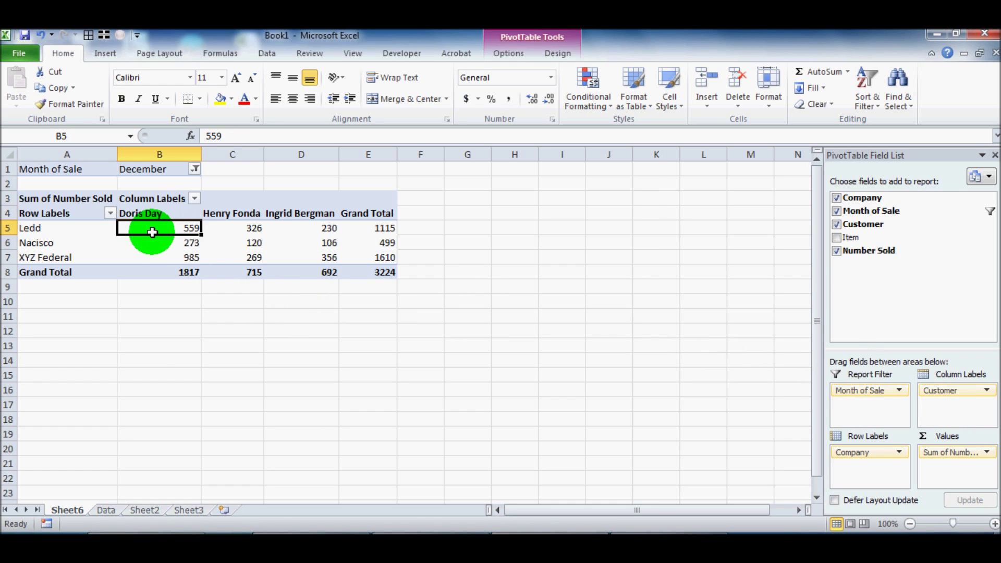
{"action": "left_click", "coordinate": [151, 243]}
{"action": "left_click", "coordinate": [159, 258]}
{"action": "left_click", "coordinate": [73, 256]}
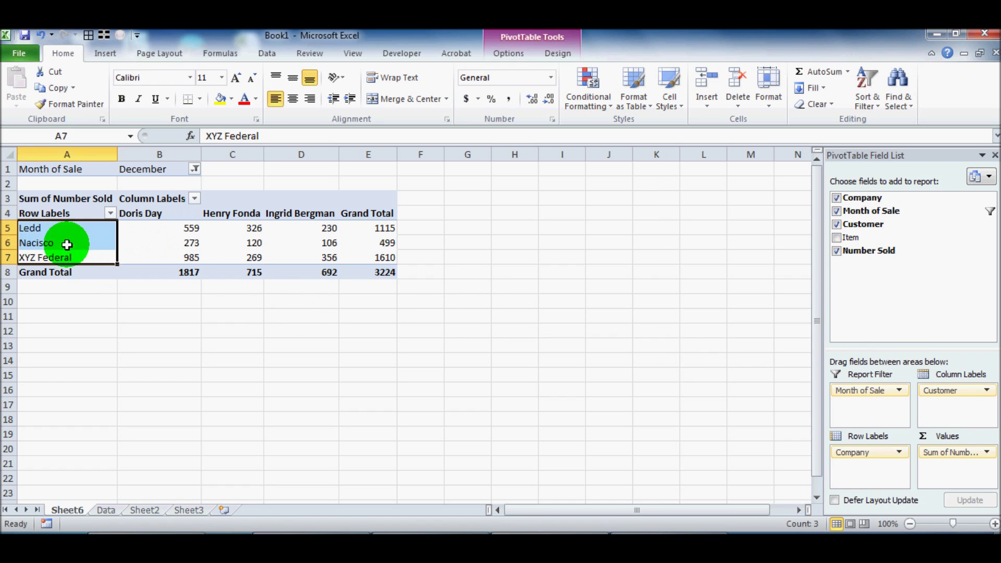
{"action": "left_click", "coordinate": [61, 232]}
{"action": "left_click", "coordinate": [63, 244]}
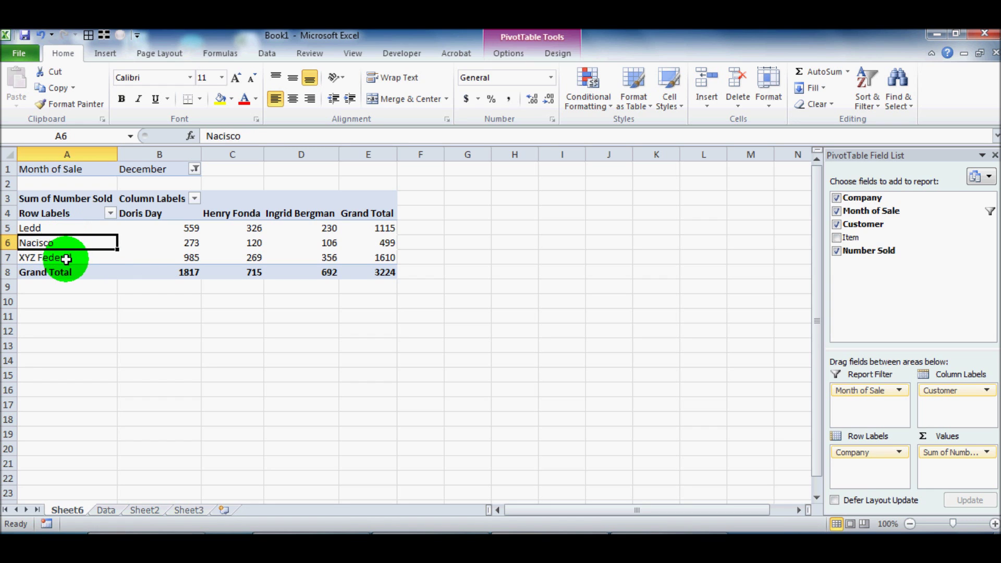
{"action": "left_click", "coordinate": [66, 257]}
{"action": "left_click", "coordinate": [390, 226]}
{"action": "left_click", "coordinate": [381, 256]}
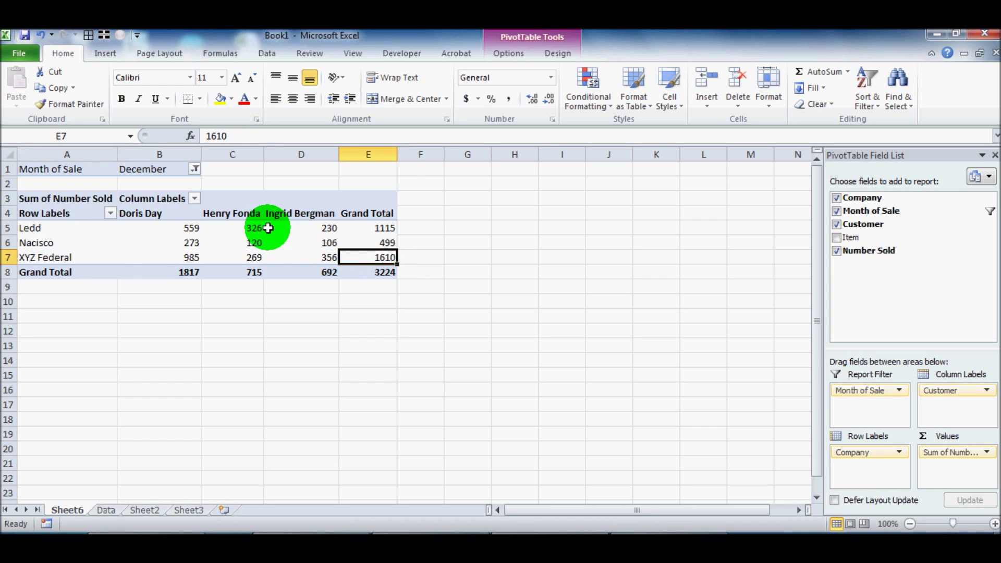
Reset the Month of Sale filter to (All) so every month is shown
{"action": "left_click", "coordinate": [195, 169]}
{"action": "left_click", "coordinate": [50, 204]}
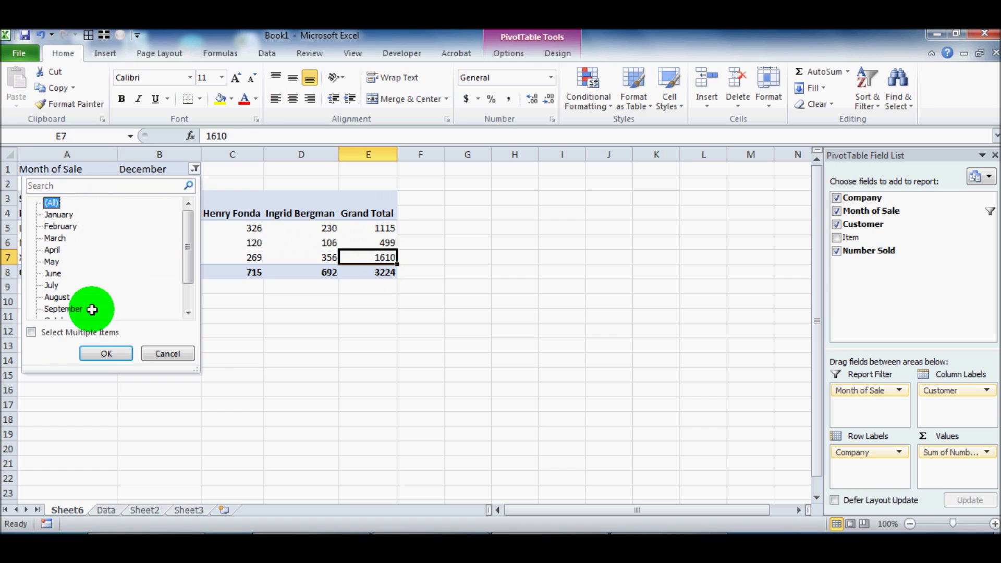
{"action": "left_click", "coordinate": [106, 353]}
{"action": "left_click", "coordinate": [188, 269]}
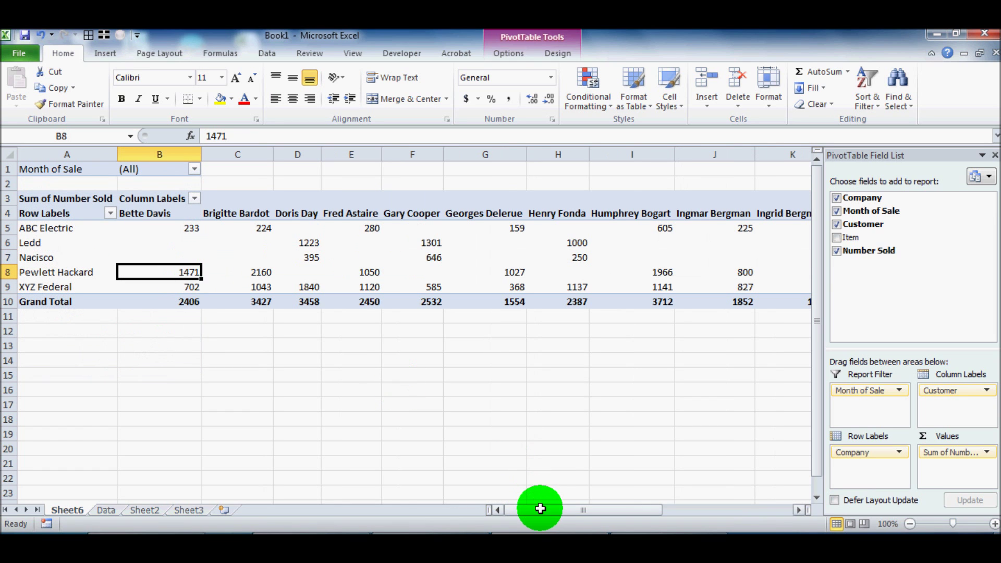
{"action": "left_click_drag", "start_coordinate": [541, 511], "coordinate": [511, 514]}
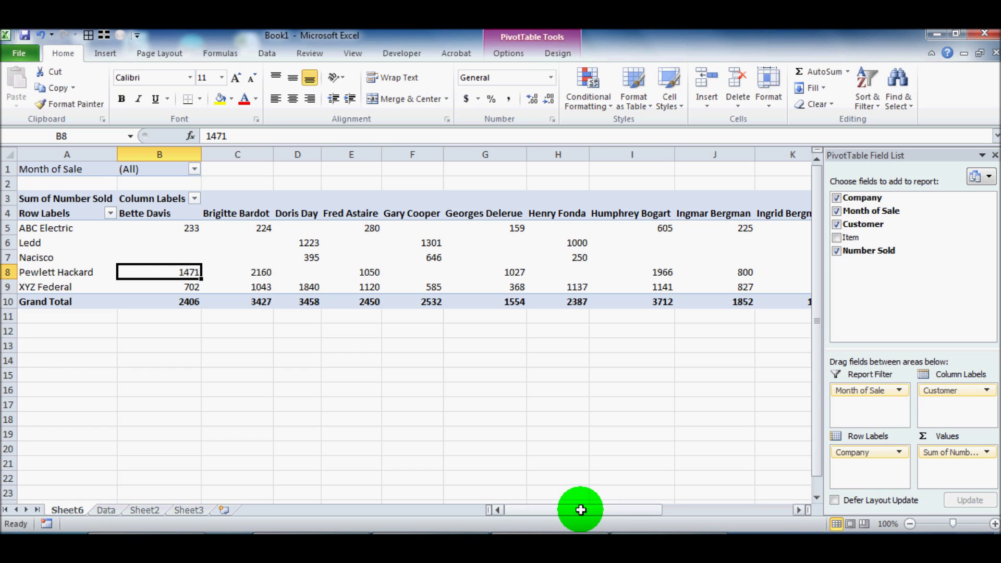
{"action": "left_click_drag", "start_coordinate": [579, 504], "coordinate": [703, 517]}
{"action": "left_click", "coordinate": [412, 272]}
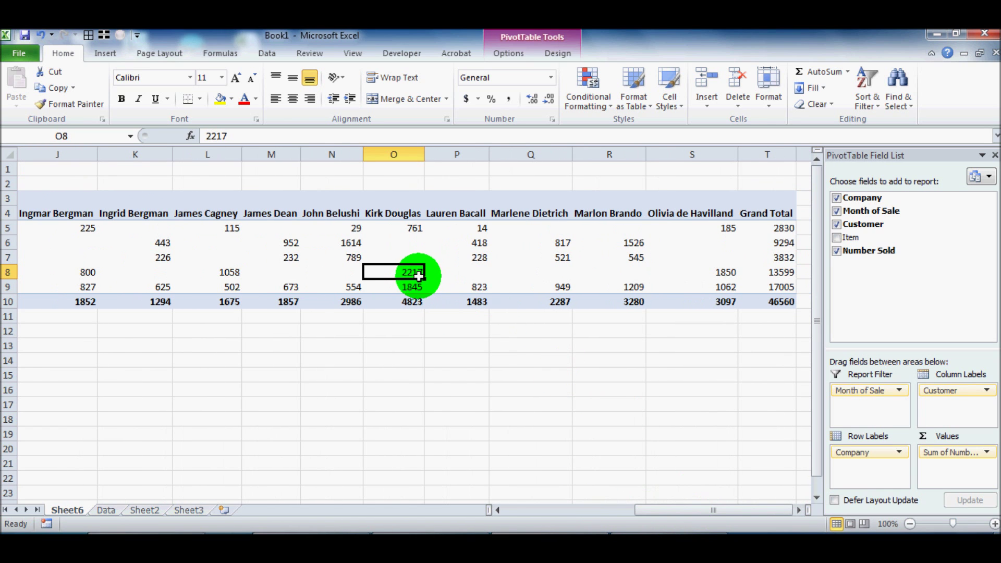
{"action": "left_click_drag", "start_coordinate": [671, 515], "coordinate": [635, 510]}
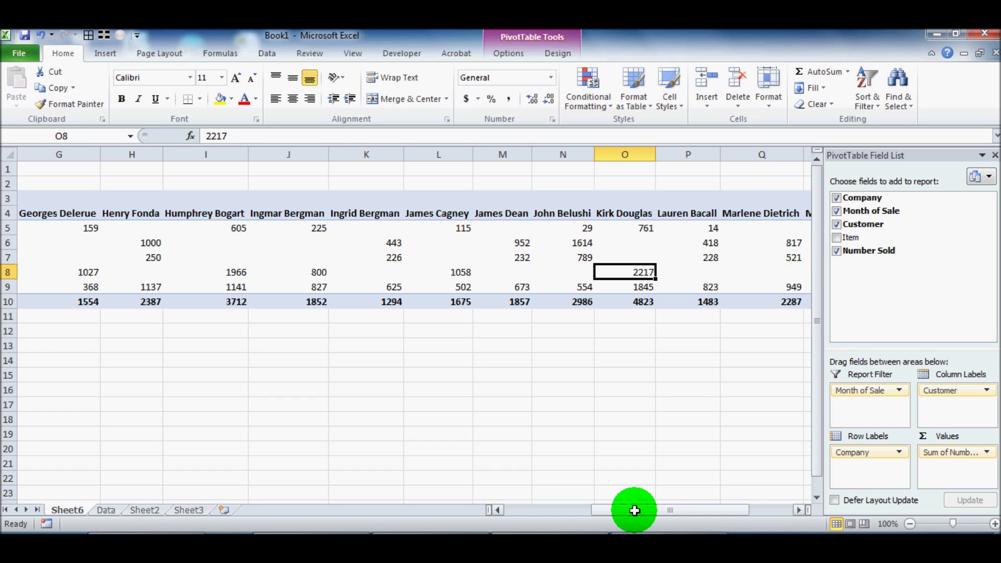
{"action": "left_click_drag", "start_coordinate": [664, 512], "coordinate": [514, 487]}
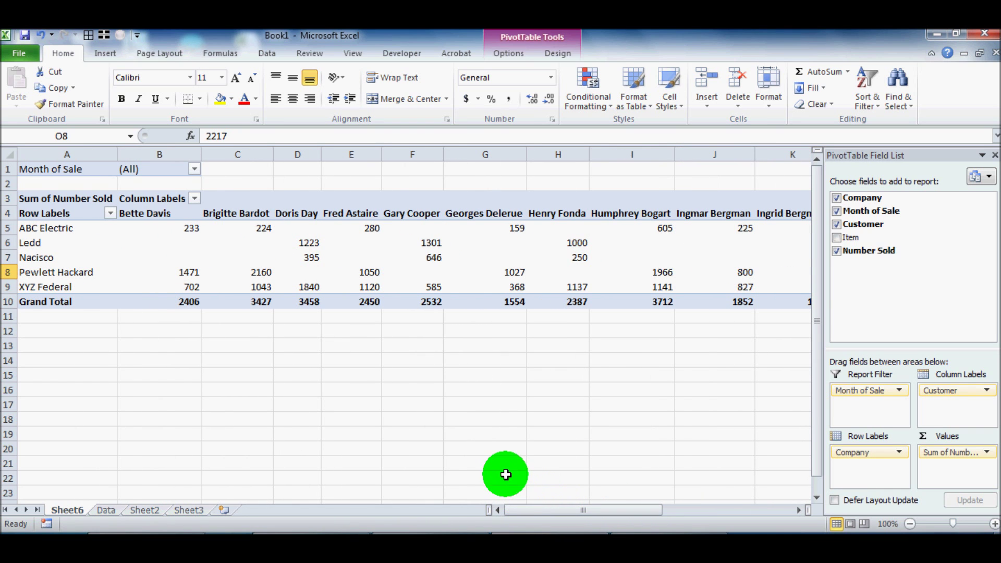